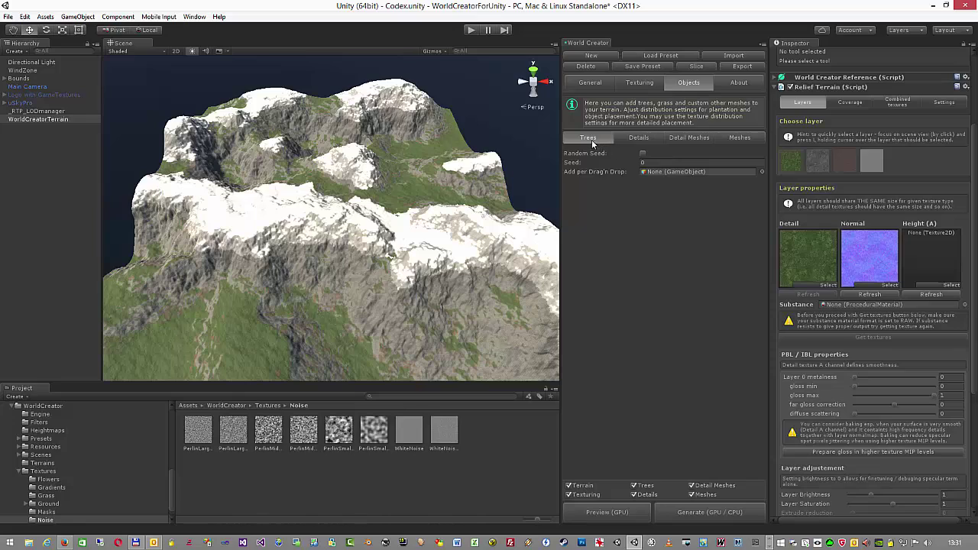
Look through the Grass Details, Detail Meshes and Meshes sections, then return to Trees
click(627, 139)
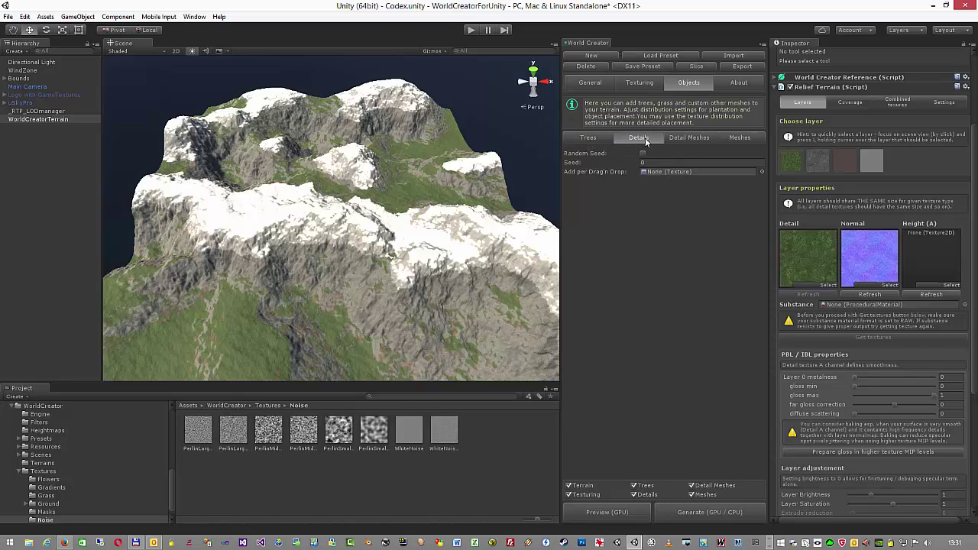
click(692, 139)
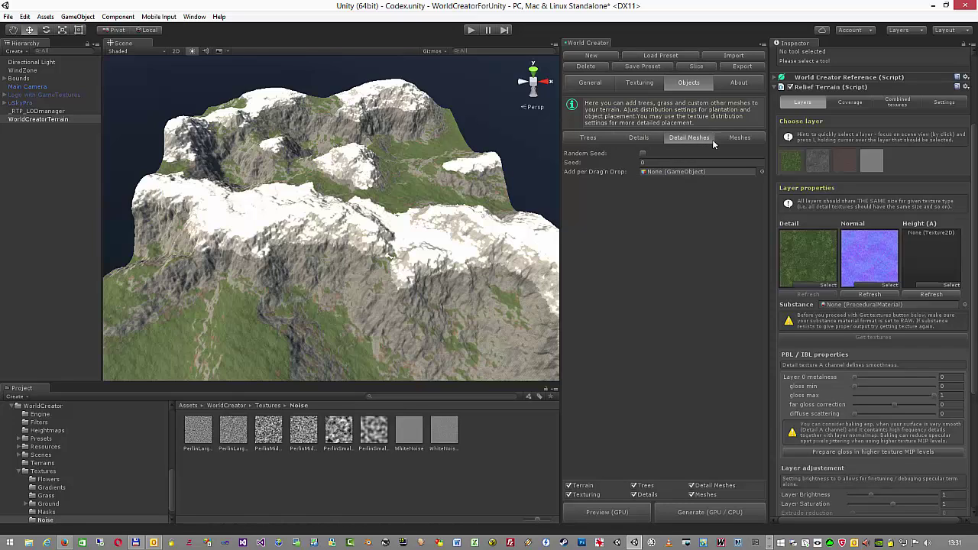
click(740, 139)
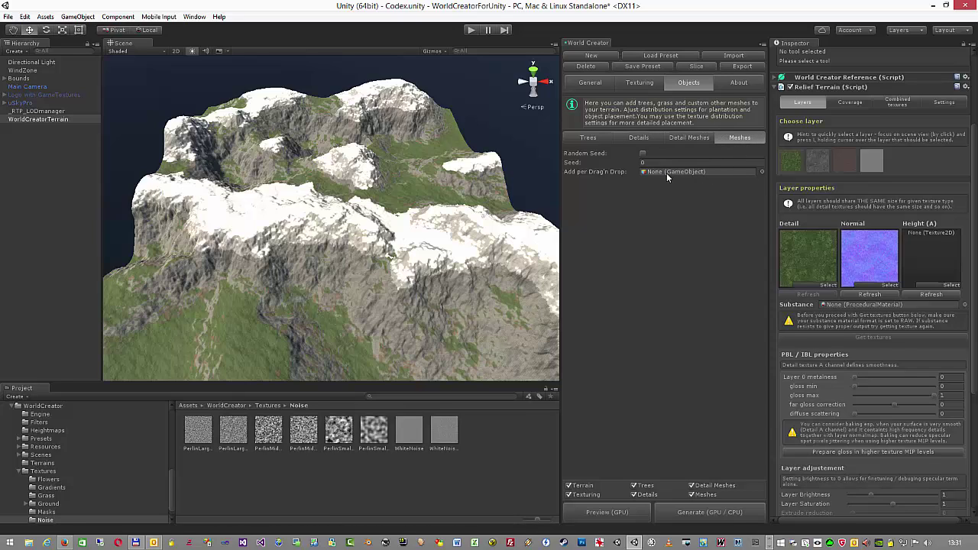
click(587, 140)
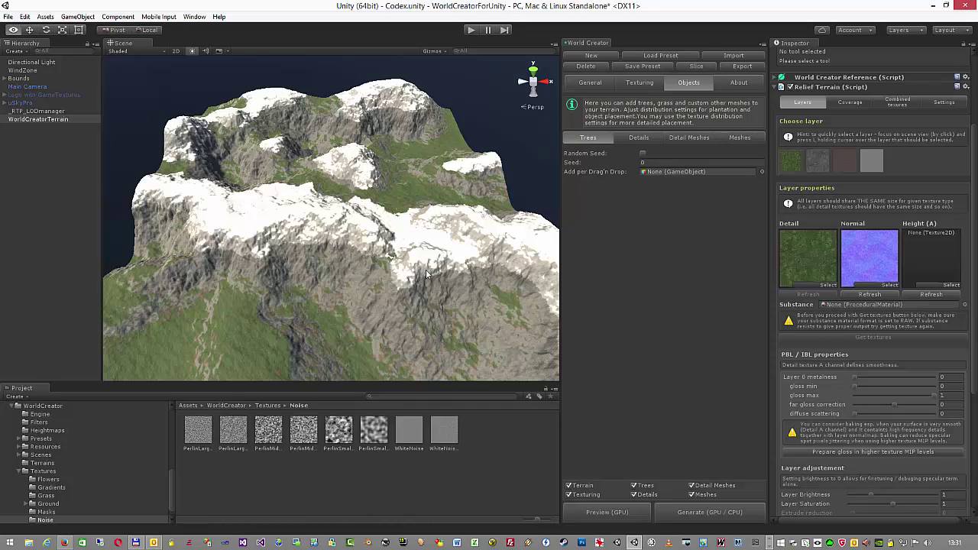
alt+drag(425, 271, 81, 268)
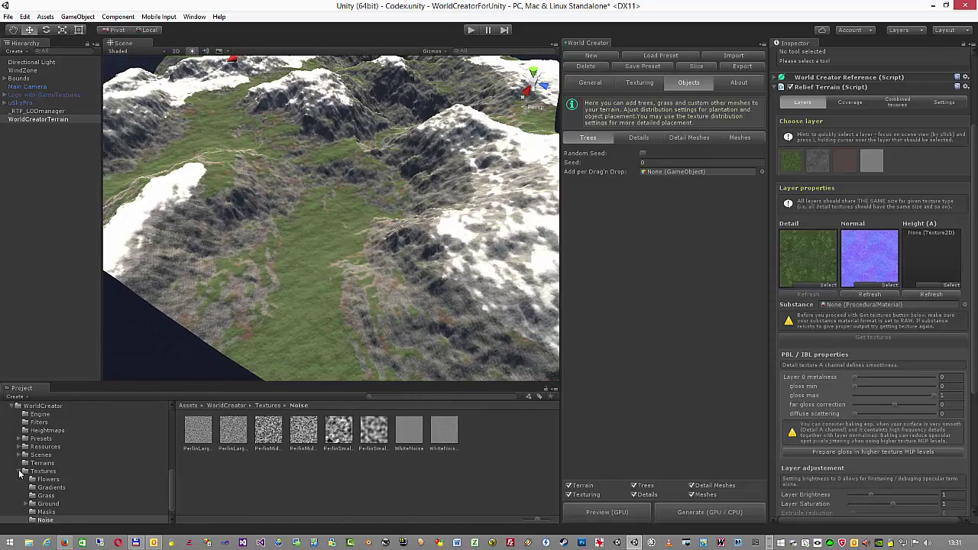
Browse Vegetation > Trees > SpeedTree > Desktop_Tree_Package to reveal the Alaska_Cedar assets
scroll(20, 474, up, 3)
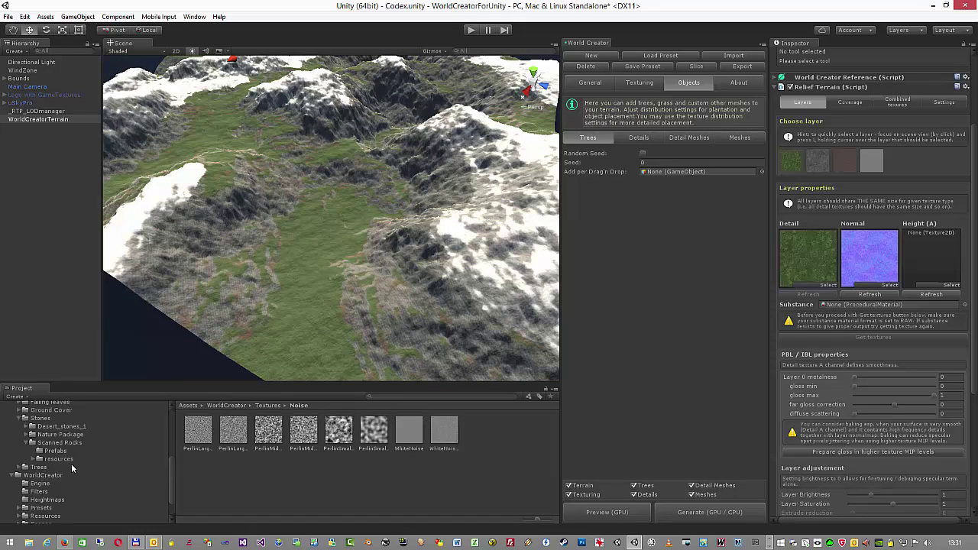
click(26, 443)
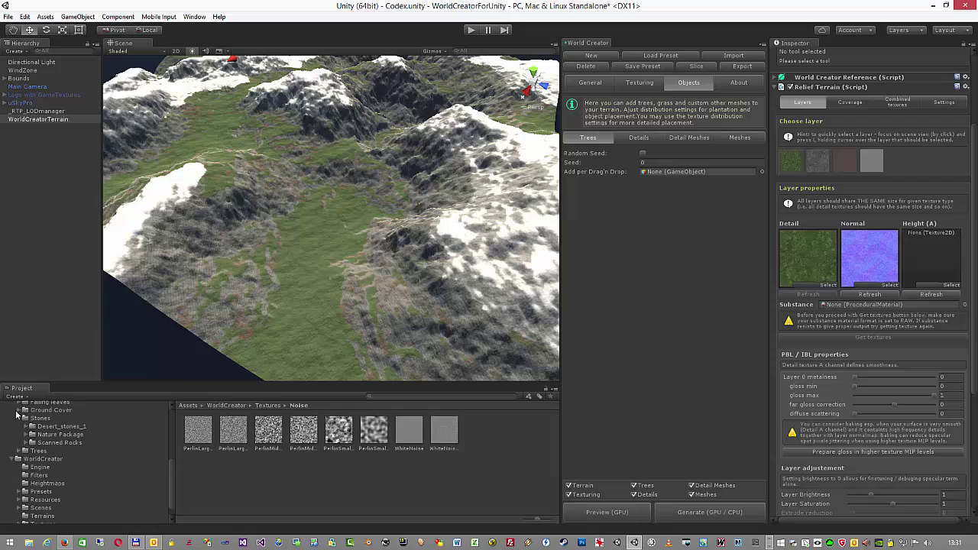
scroll(23, 428, down, 1)
click(20, 437)
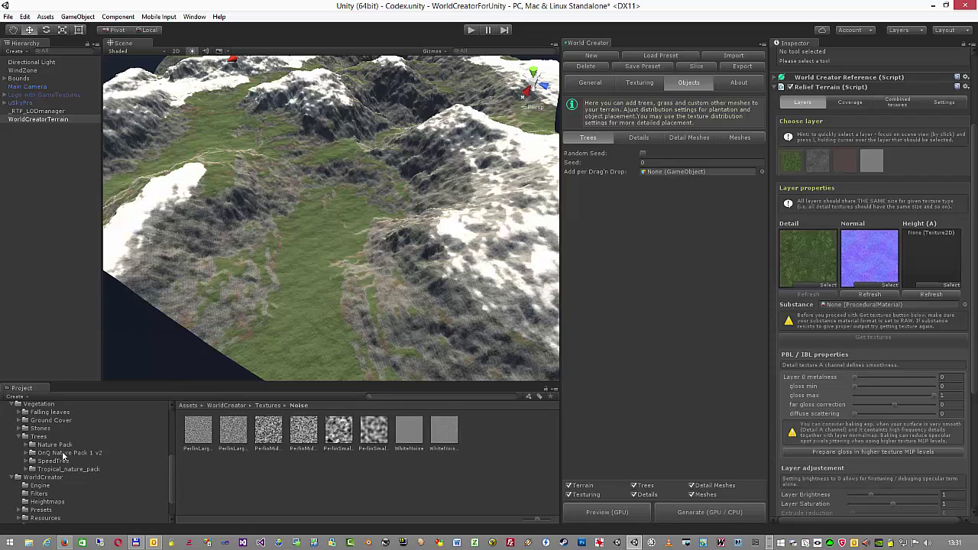
scroll(65, 458, down, 2)
click(29, 429)
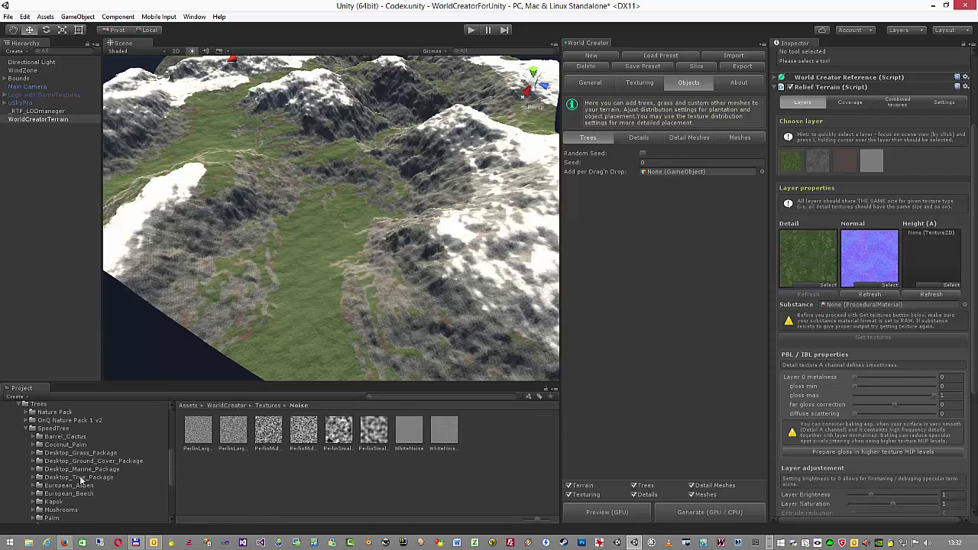
scroll(80, 480, down, 2)
click(33, 448)
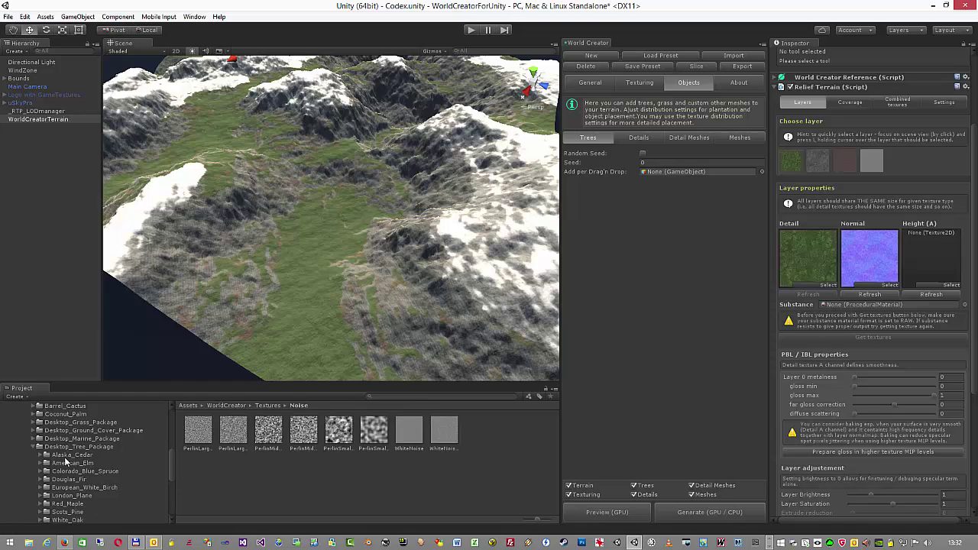
click(70, 456)
Drag the AlaskaCedar prefabs, including the young variant, into the Trees list
click(312, 478)
drag(310, 472, 665, 174)
scroll(396, 483, down, 1)
drag(396, 483, 665, 175)
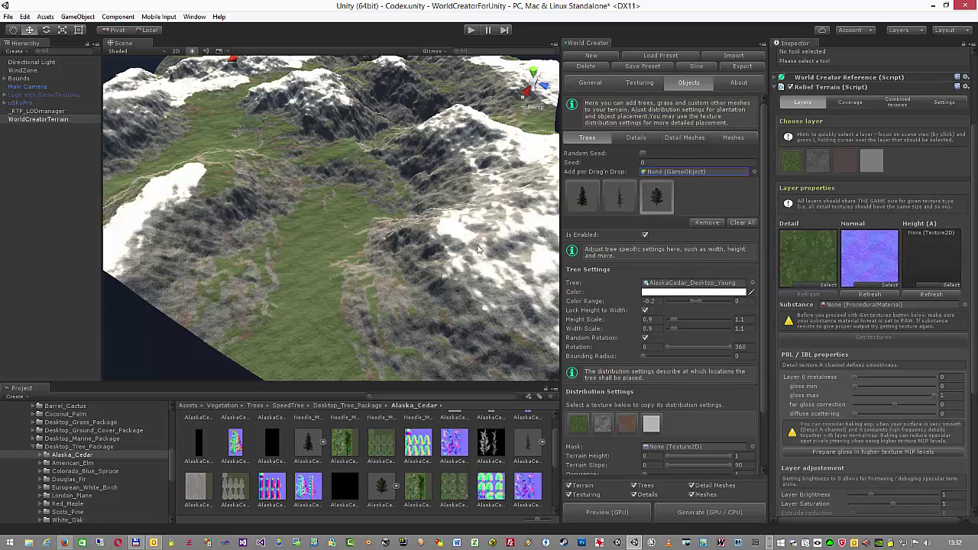
Review the first and second cedar slots' tree settings
click(582, 197)
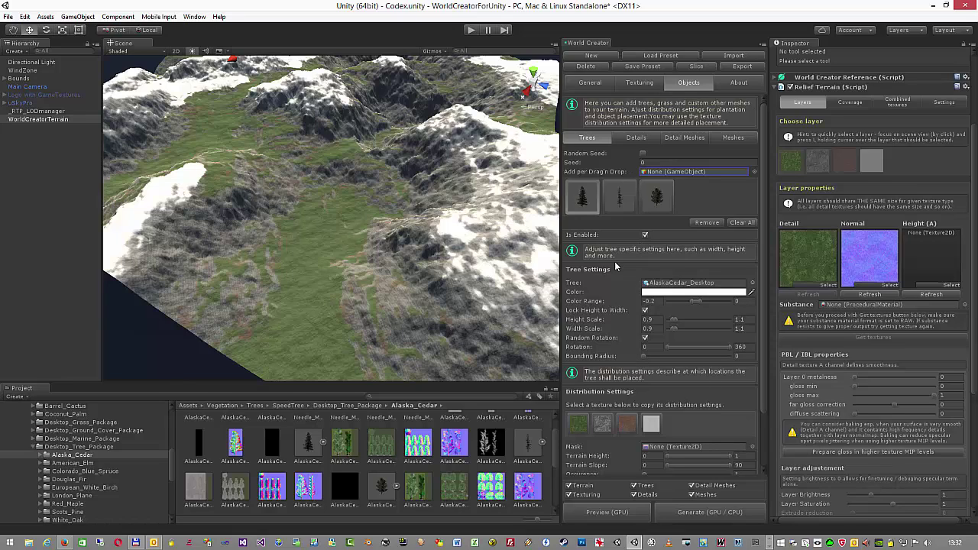
click(645, 235)
click(646, 235)
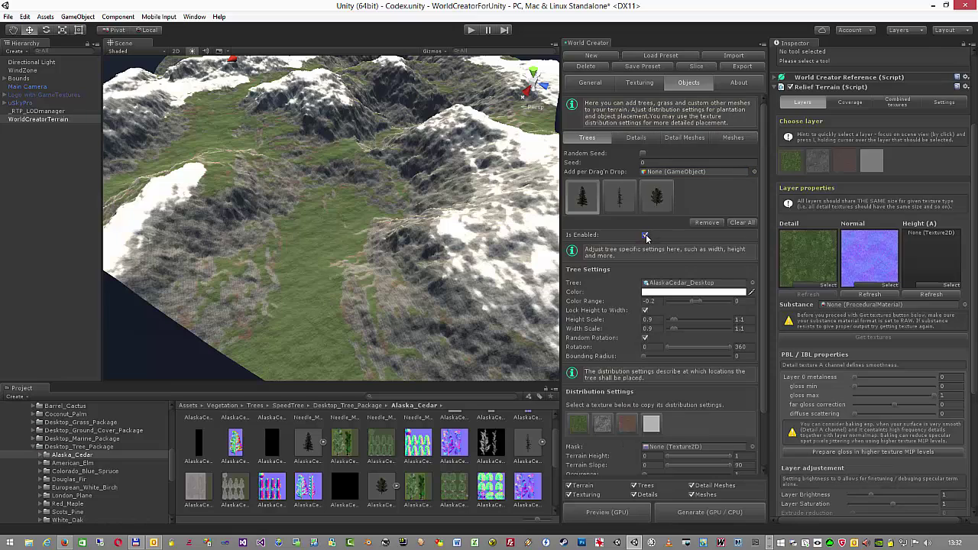
click(621, 199)
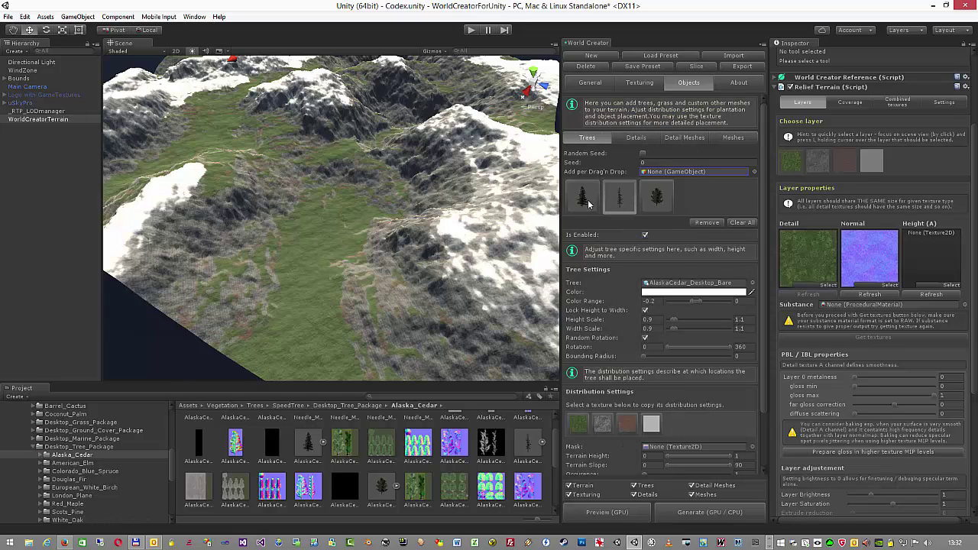
click(588, 203)
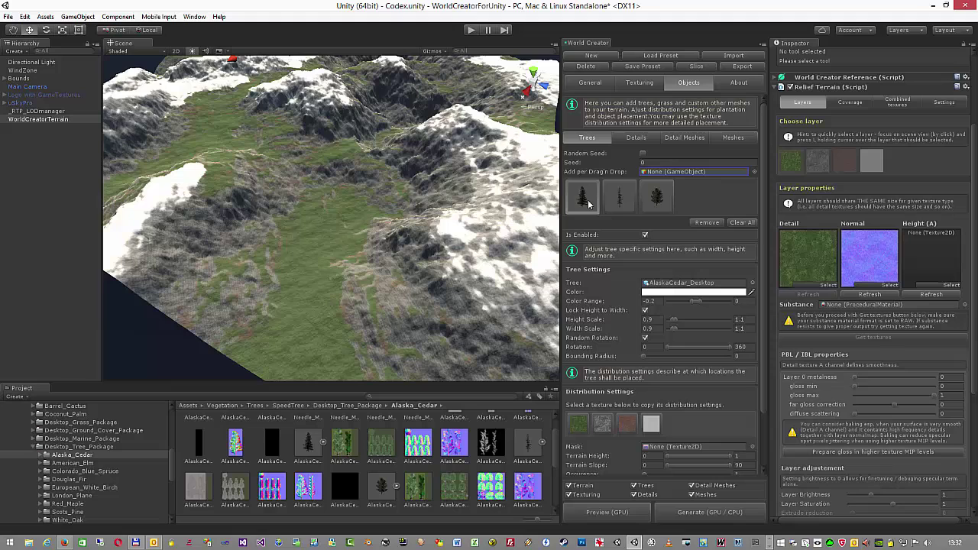
middle_drag(405, 264, 303, 251)
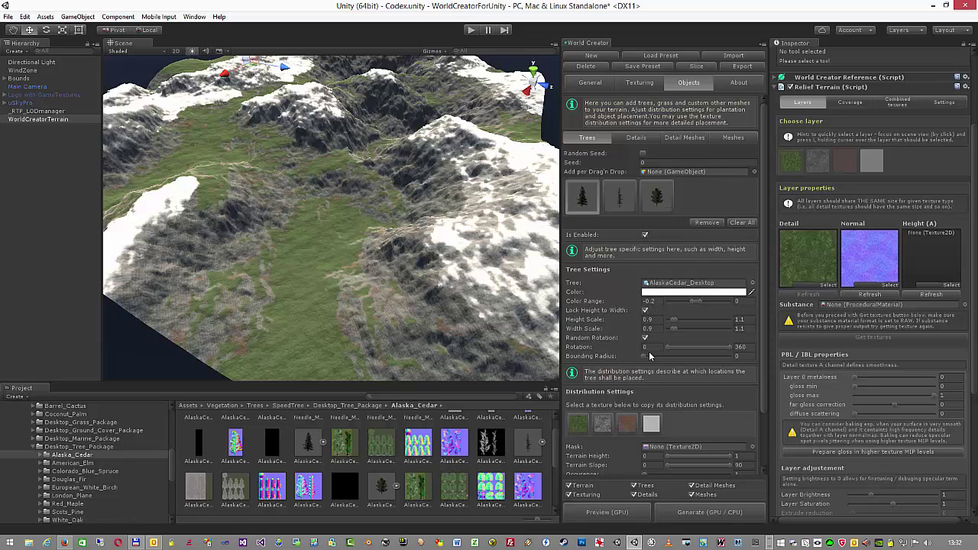
Swap the first tree's model to the bare cedar, then back to AlaskaCedar_Desktop
click(659, 284)
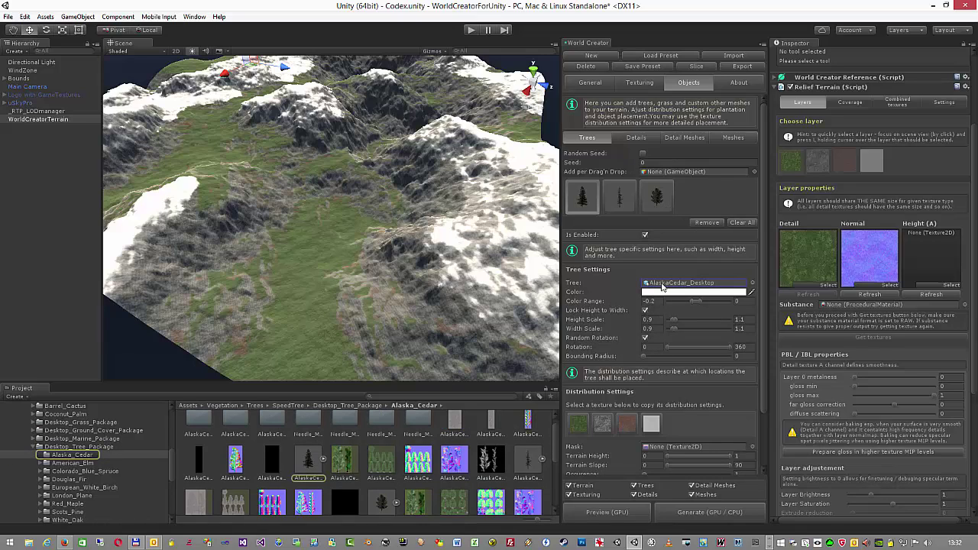
drag(538, 455, 665, 286)
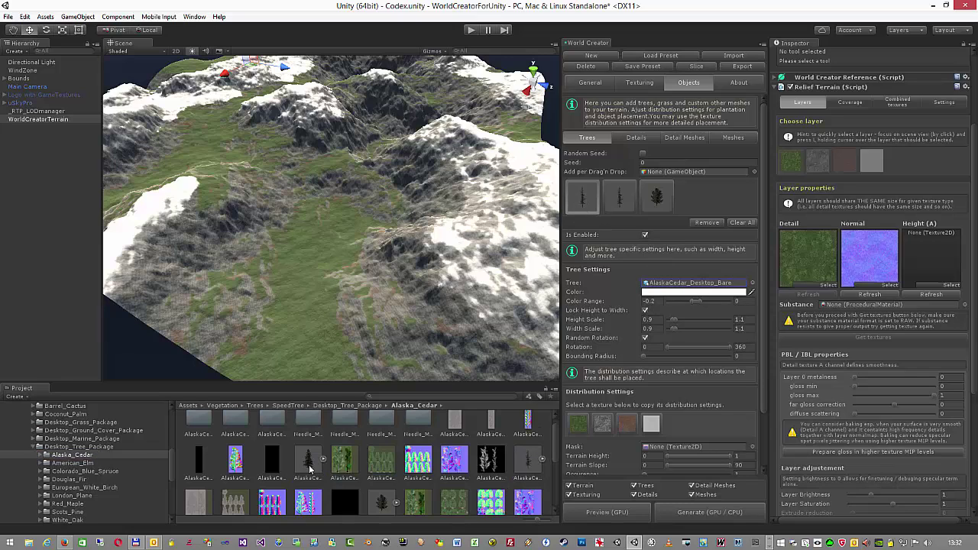
drag(310, 469, 663, 295)
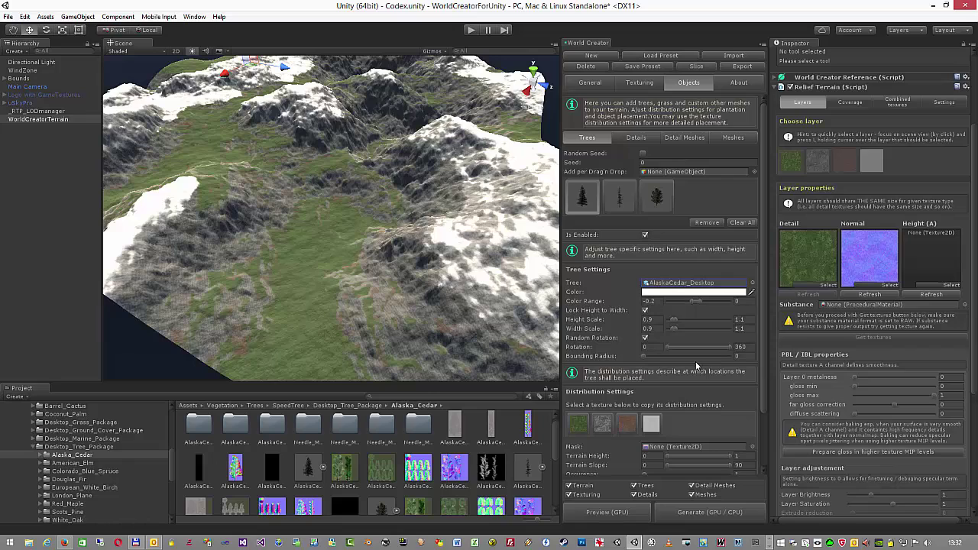
Check the bare and young cedar settings, ending on the first cedar's settings
click(742, 357)
click(620, 196)
click(739, 356)
click(656, 197)
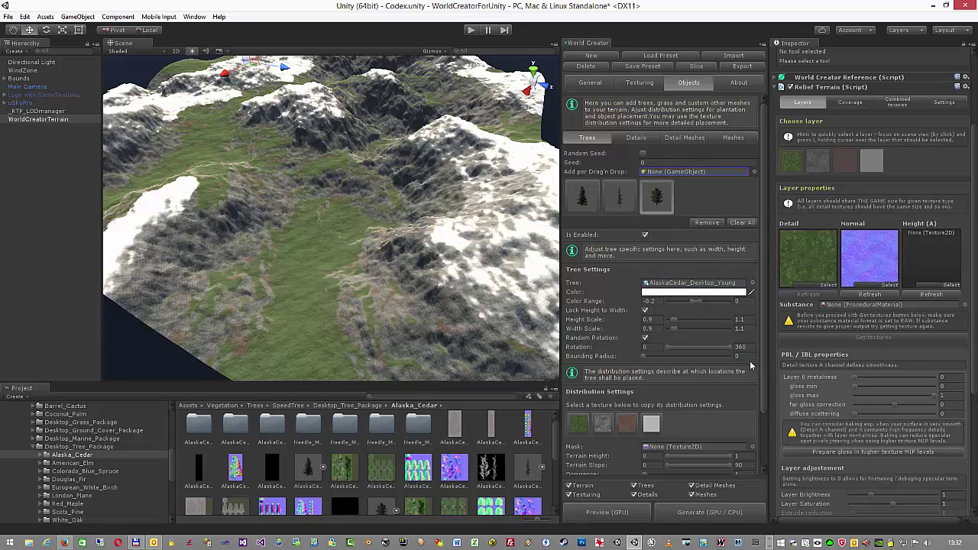
click(739, 356)
click(585, 201)
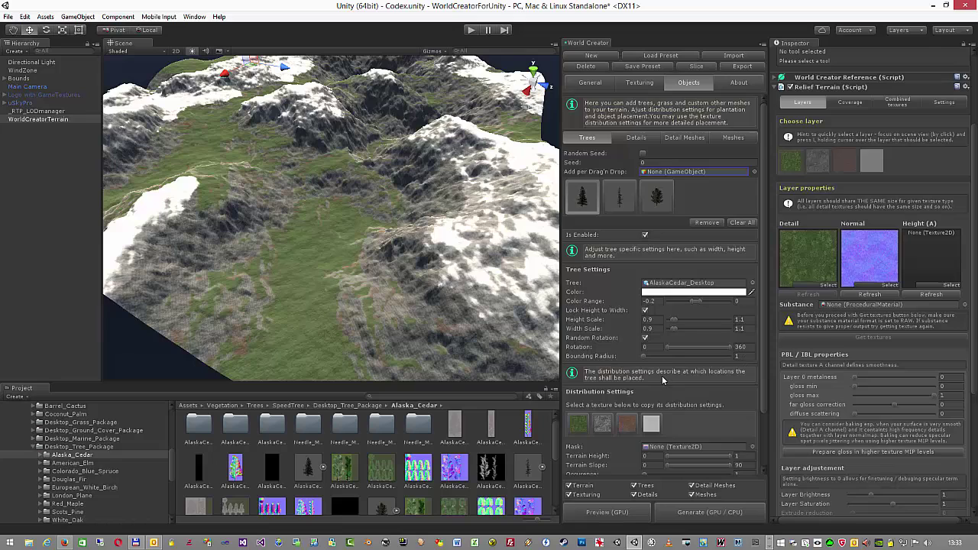
Copy the grass texture's distribution (height 0.6, slope 24) to the first cedar; set occurrence 23.668
scroll(665, 385, down, 3)
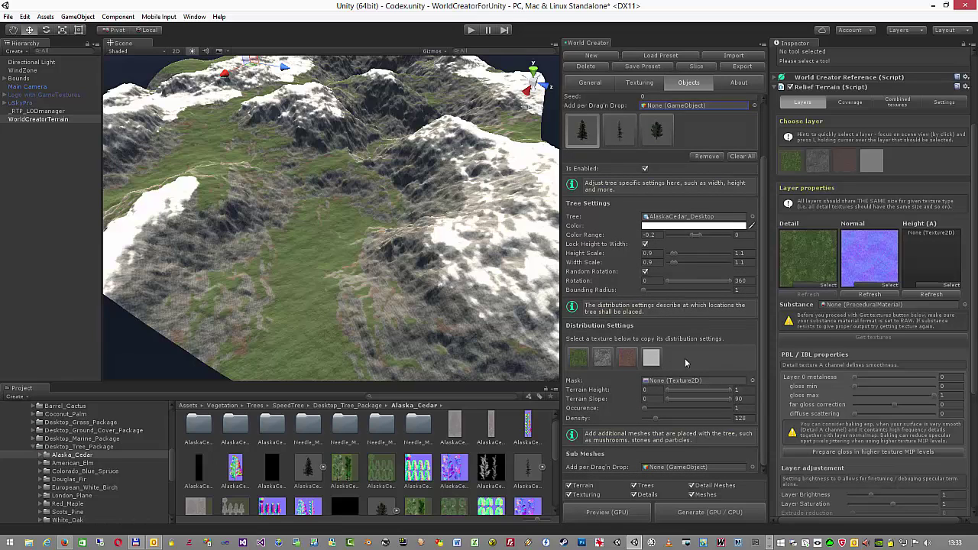
click(578, 357)
drag(657, 408, 665, 408)
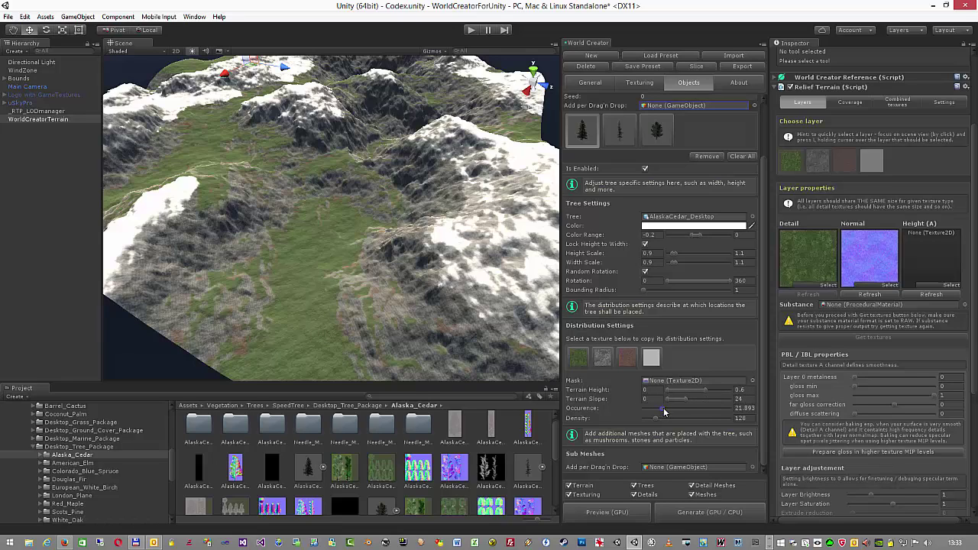
Generate the cedar terrain and give the young cedar the grass distribution (height 0.6, slope 24)
click(679, 513)
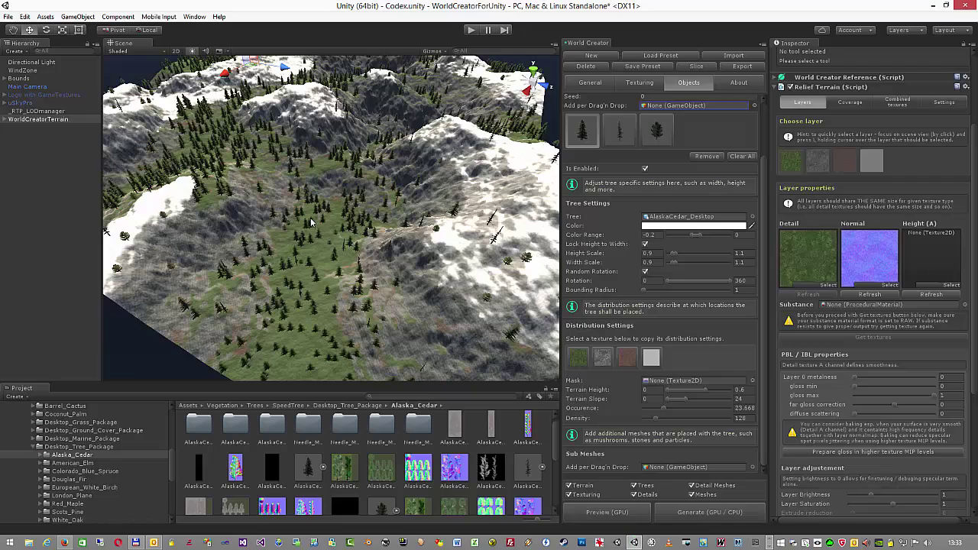
click(625, 135)
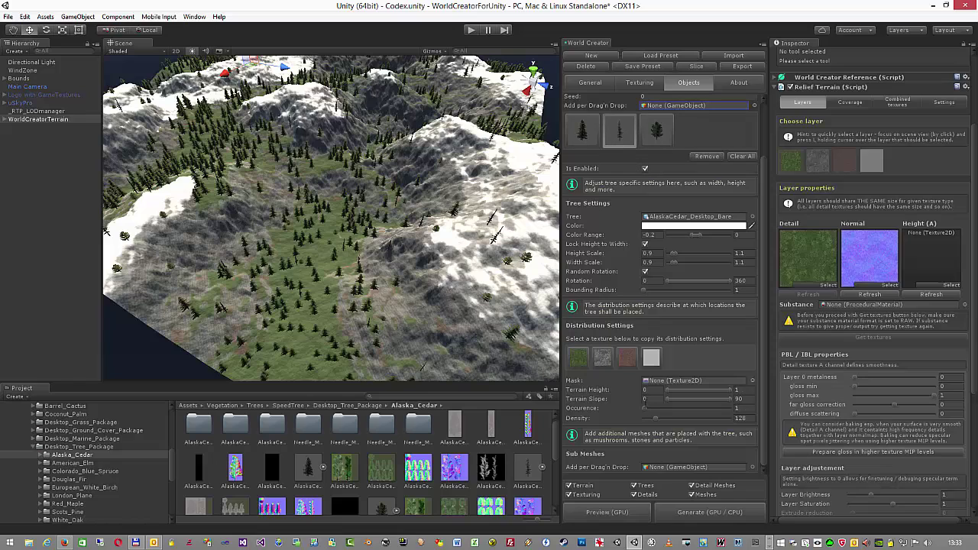
click(656, 131)
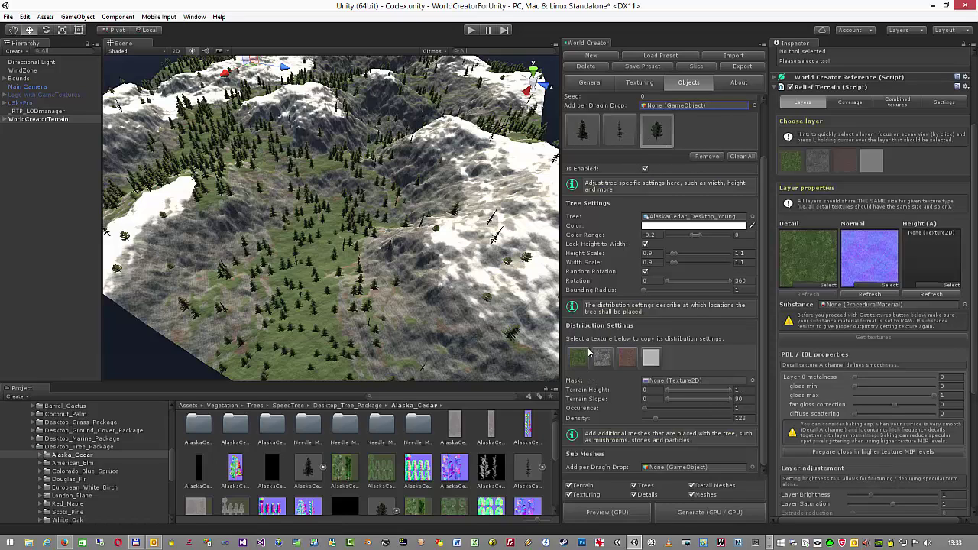
click(579, 358)
Regenerate the terrain and inspect the cedar forests up close, then from a wide view
click(687, 513)
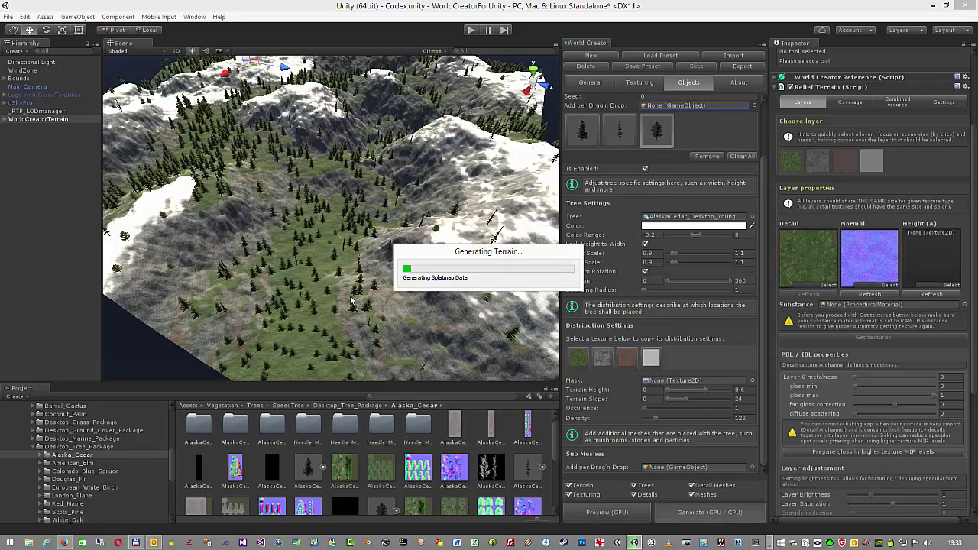
alt+drag(367, 309, 396, 280)
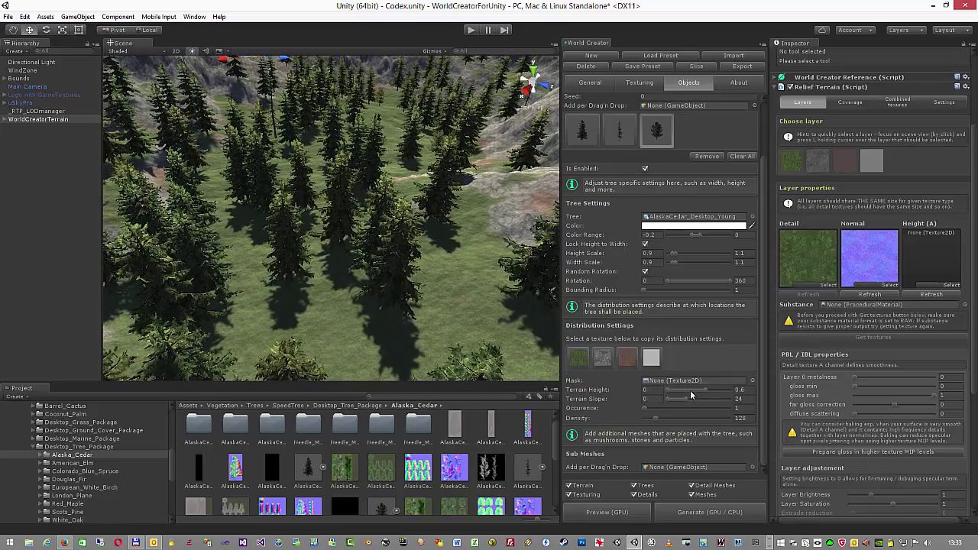
alt+drag(447, 309, 428, 333)
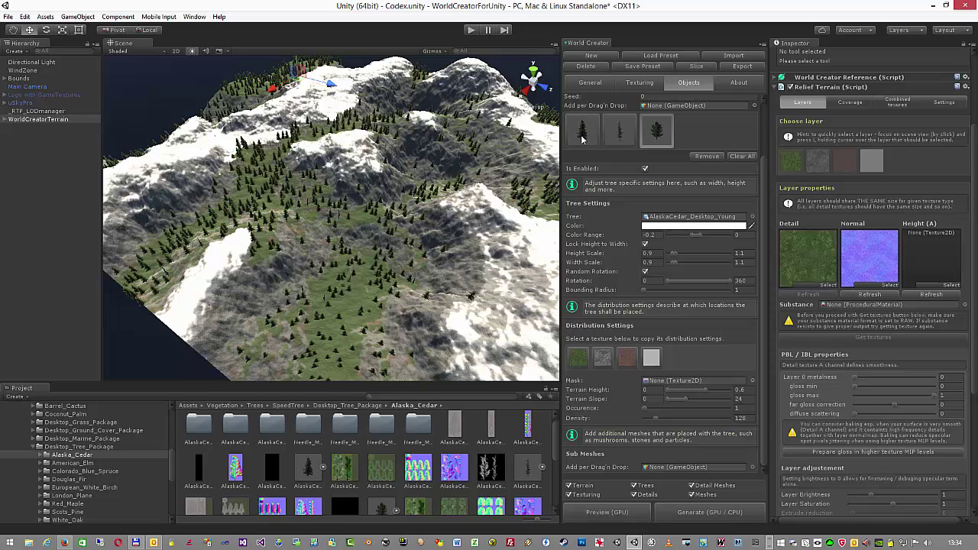
Review the General and Texturing terrain settings, then return to the Objects tab
alt+drag(403, 261, 432, 252)
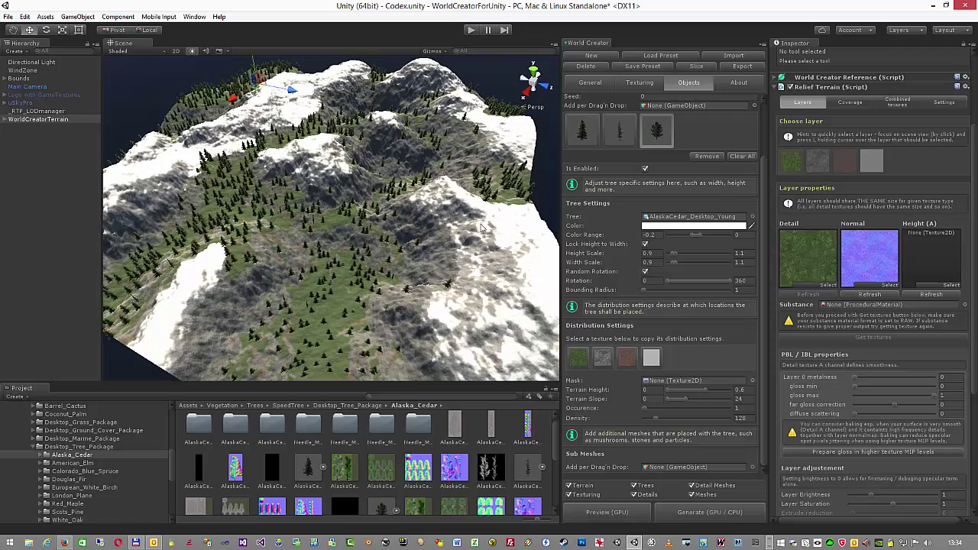
click(590, 82)
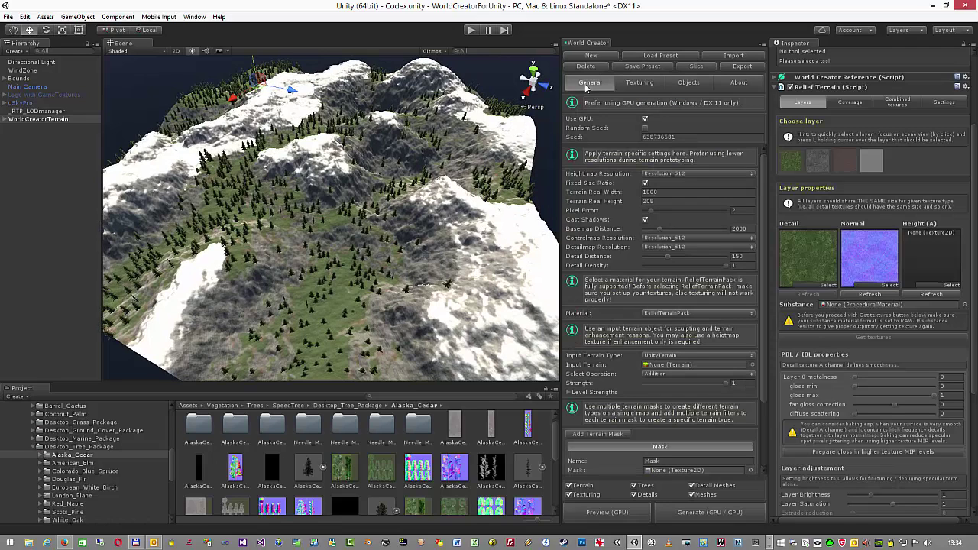
scroll(639, 380, down, 2)
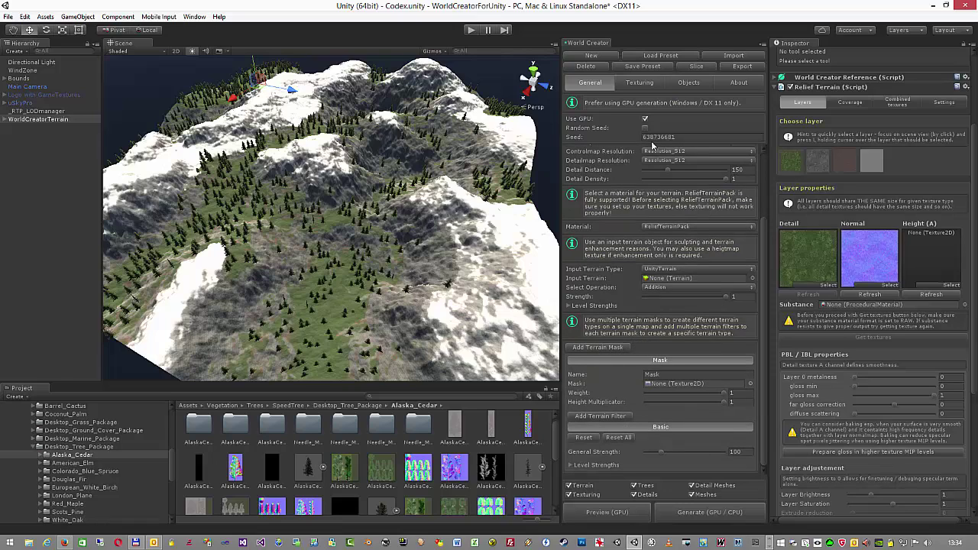
click(639, 84)
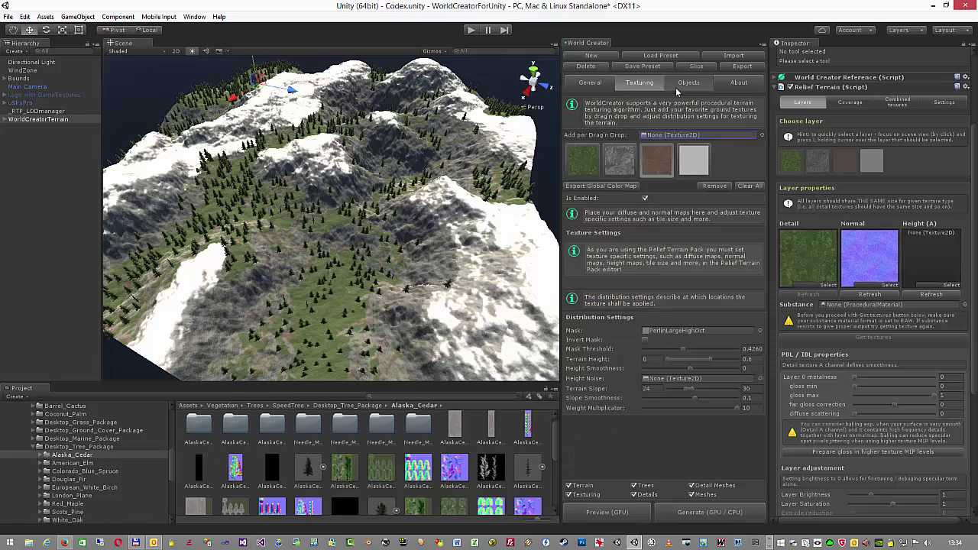
click(677, 89)
alt+drag(399, 240, 615, 151)
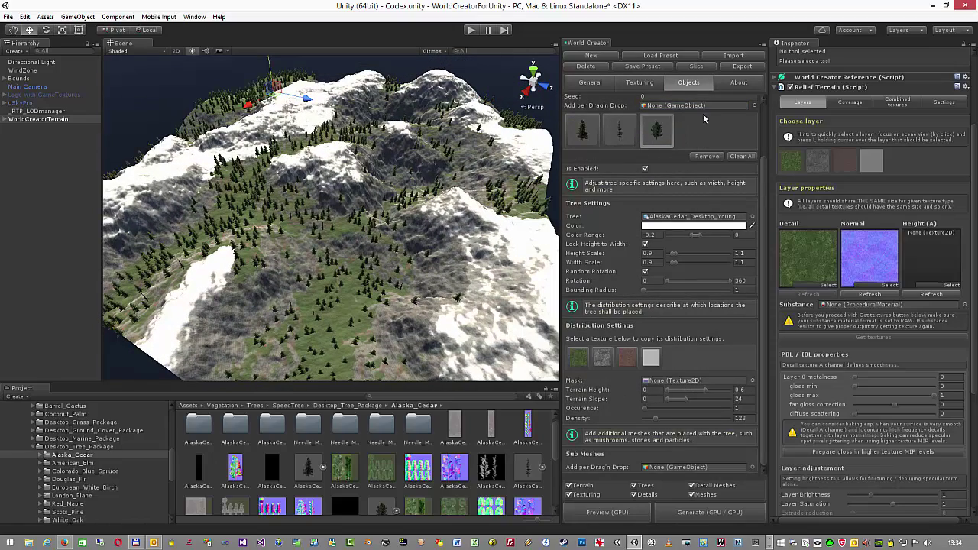
Go to the Meshes section and show the Stones > Scanned Rocks prefabs
click(740, 139)
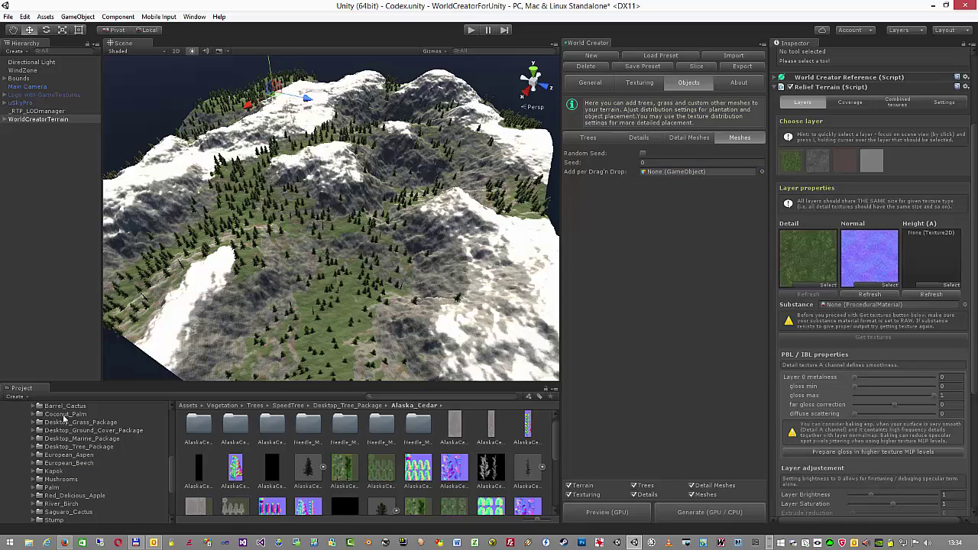
scroll(82, 475, up, 3)
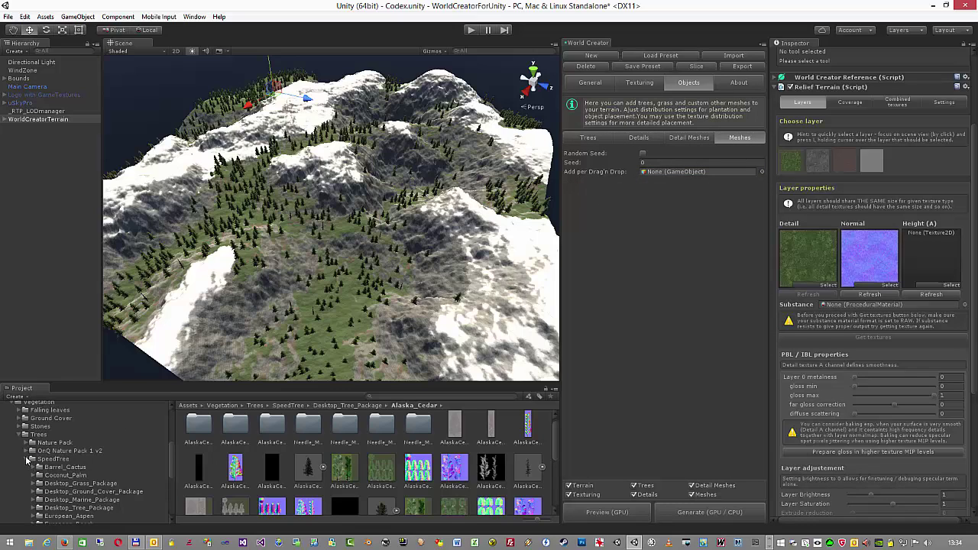
click(27, 460)
click(18, 427)
click(32, 451)
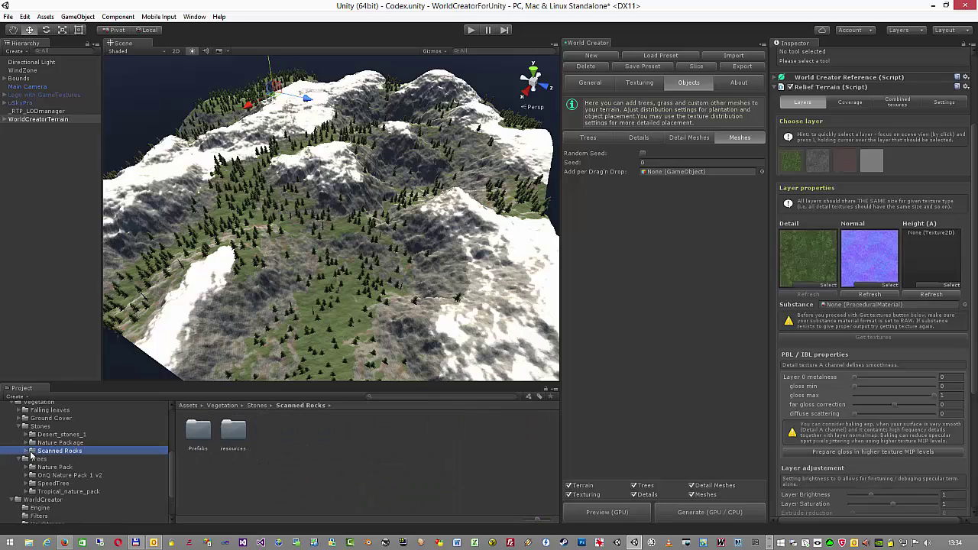
click(28, 451)
click(54, 459)
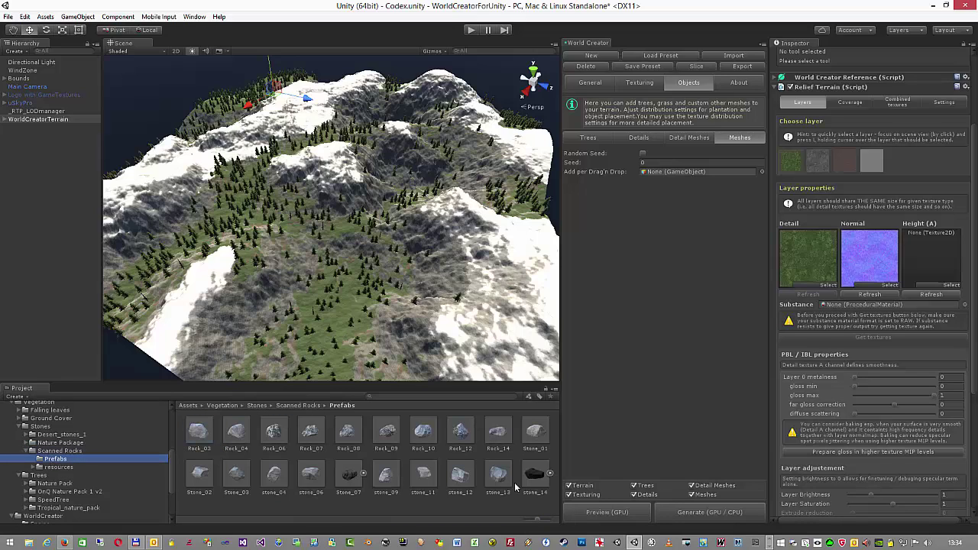
Add stone_14 and Stone_07 to the Meshes list and review both meshes' settings
drag(533, 475, 702, 175)
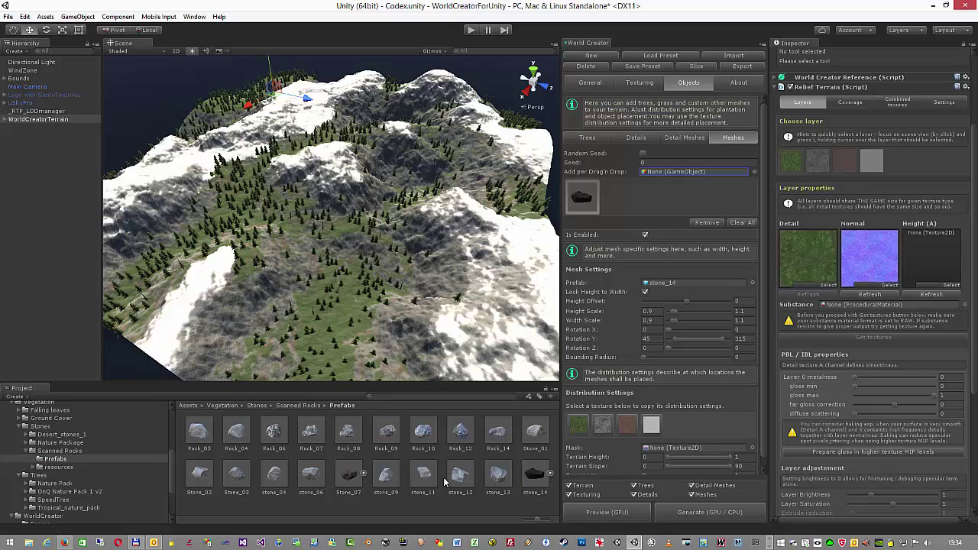
drag(351, 481, 668, 172)
click(582, 197)
scroll(604, 201, down, 1)
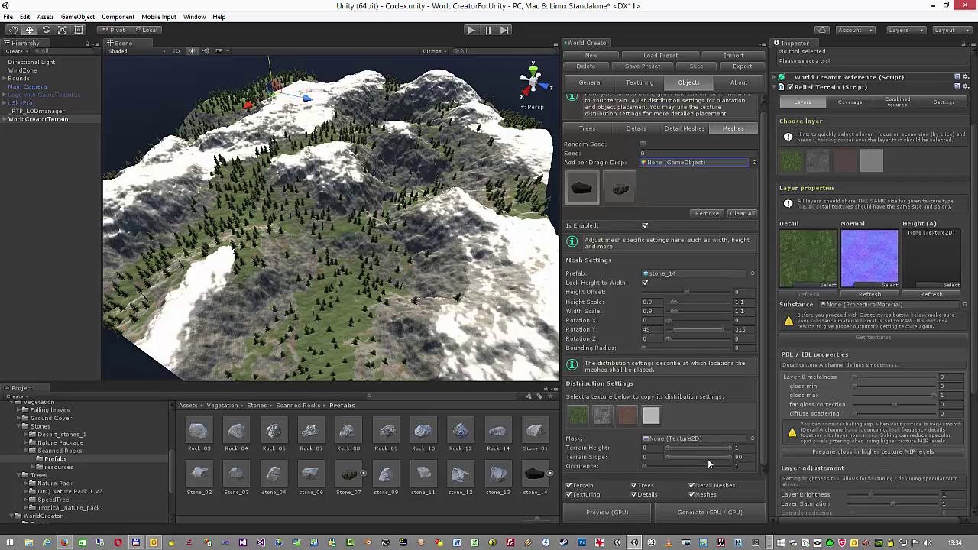
click(621, 197)
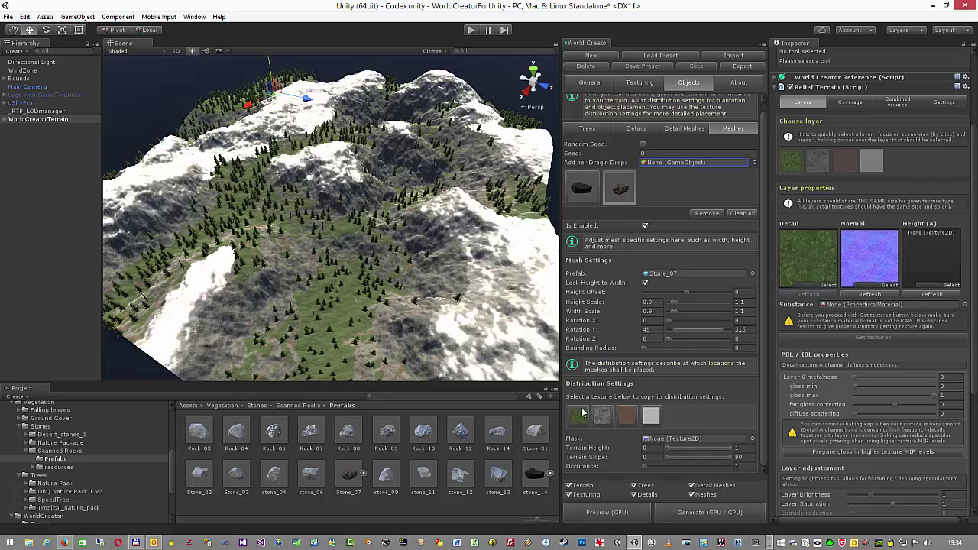
click(582, 190)
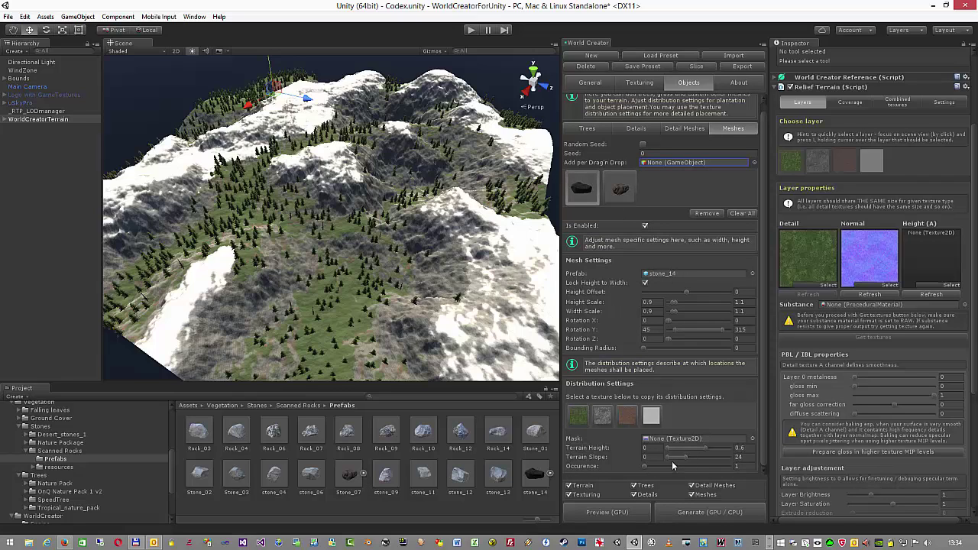
click(620, 190)
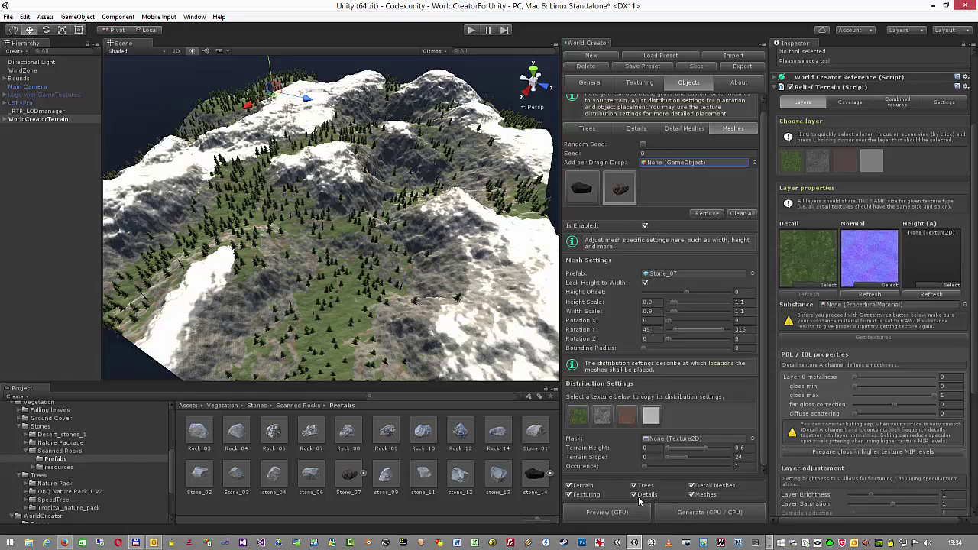
Set Stone_07 occurrence to 10.650 and bounding radius 1, then generate the terrain
click(652, 468)
click(738, 347)
text(1)
click(711, 512)
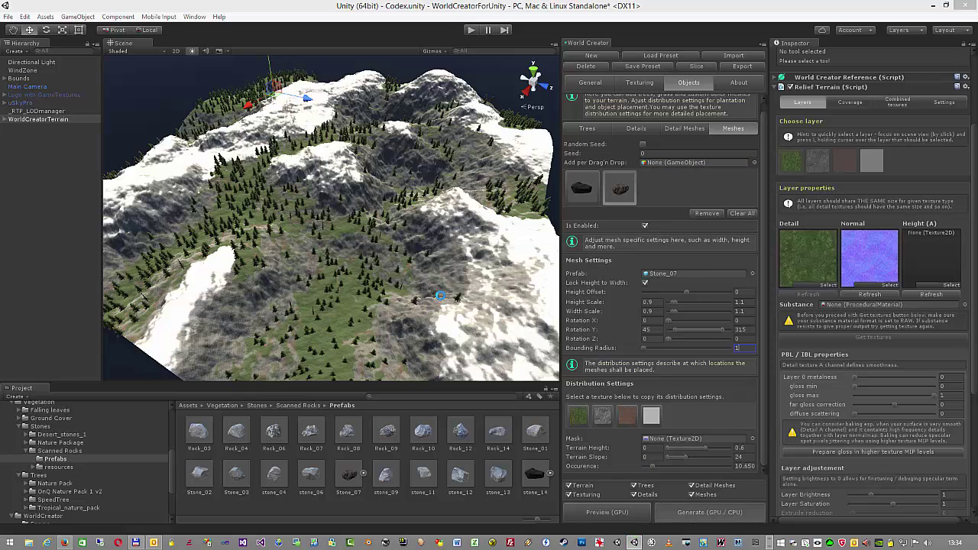
Fly down through the cedar forest toward the large scanned boulder
alt+drag(425, 308, 413, 338)
scroll(413, 338, up, 5)
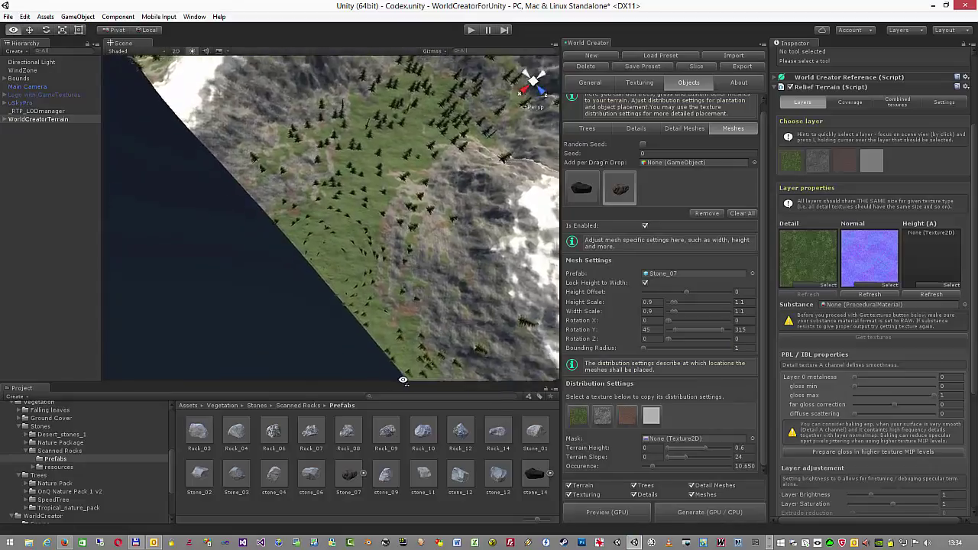
scroll(451, 321, up, 5)
alt+drag(451, 321, 463, 193)
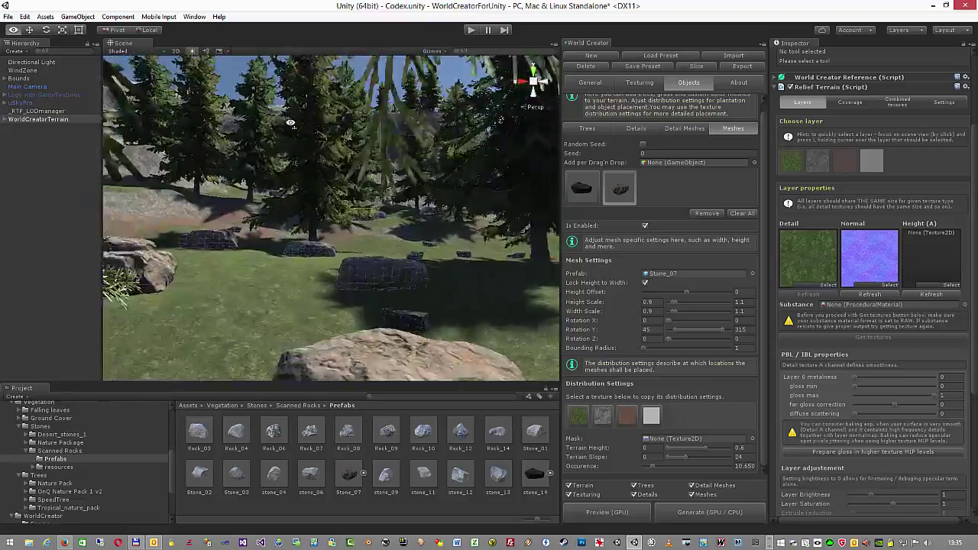
right_drag(454, 161, 367, 137)
key(w)
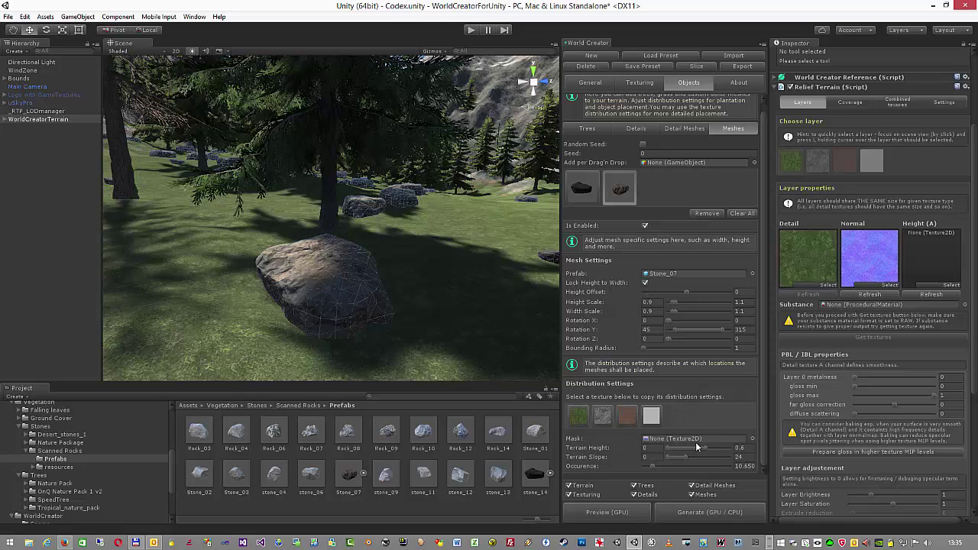
Switch to the Grass Details section and move the view to another forest spot
click(687, 134)
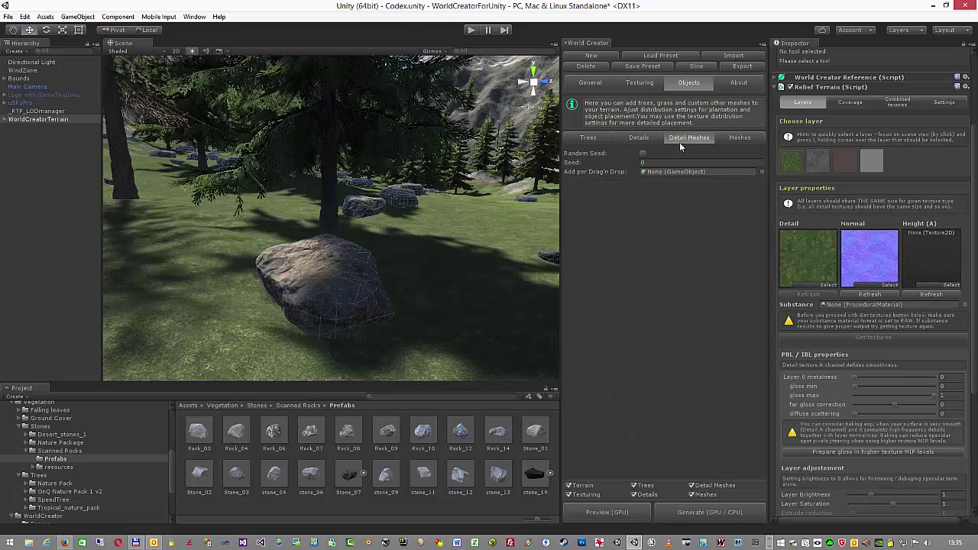
click(639, 139)
right_drag(480, 265, 378, 245)
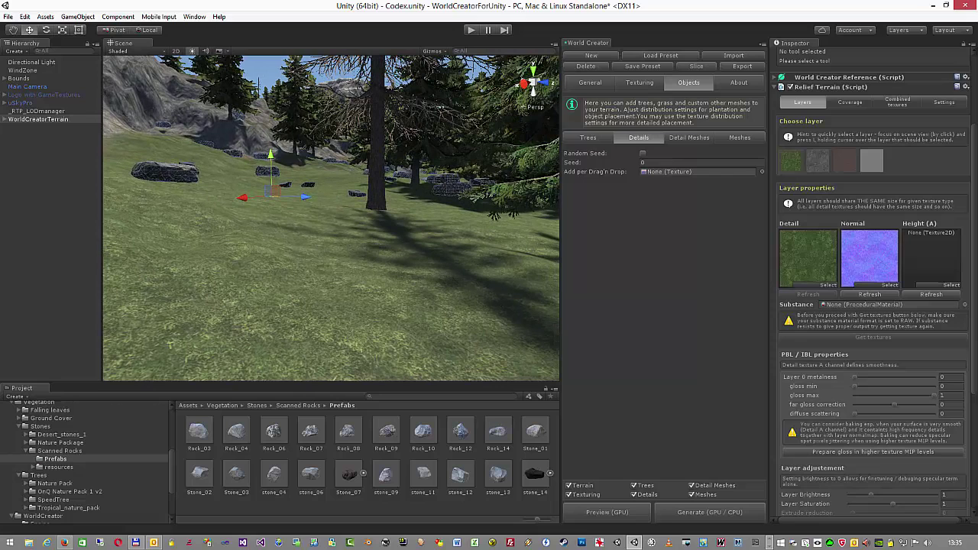
Add grass_patch1 from Ground Cover > Grass, limited to terrain height 0.4029, slope 12.089, noise 4.6195
click(22, 427)
click(20, 418)
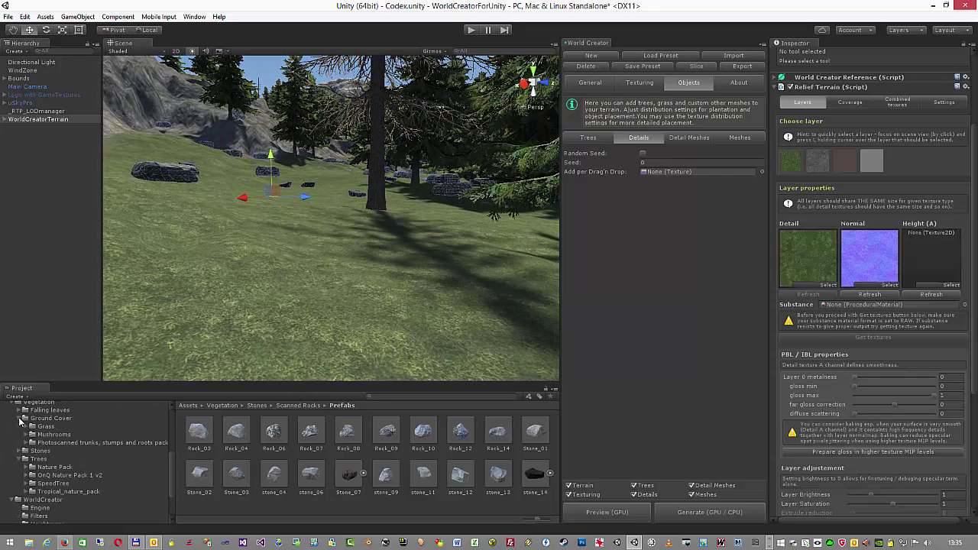
click(62, 426)
scroll(200, 468, down, 2)
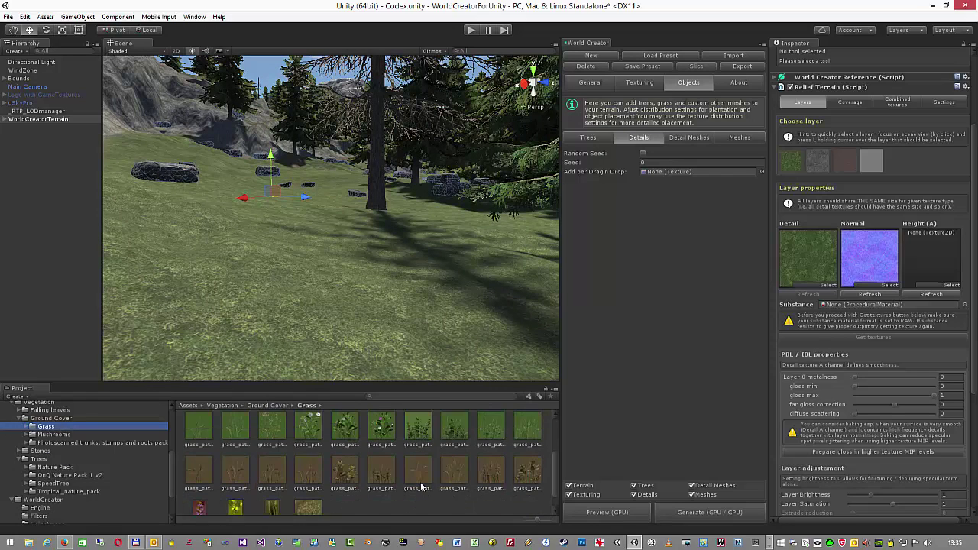
drag(200, 468, 666, 173)
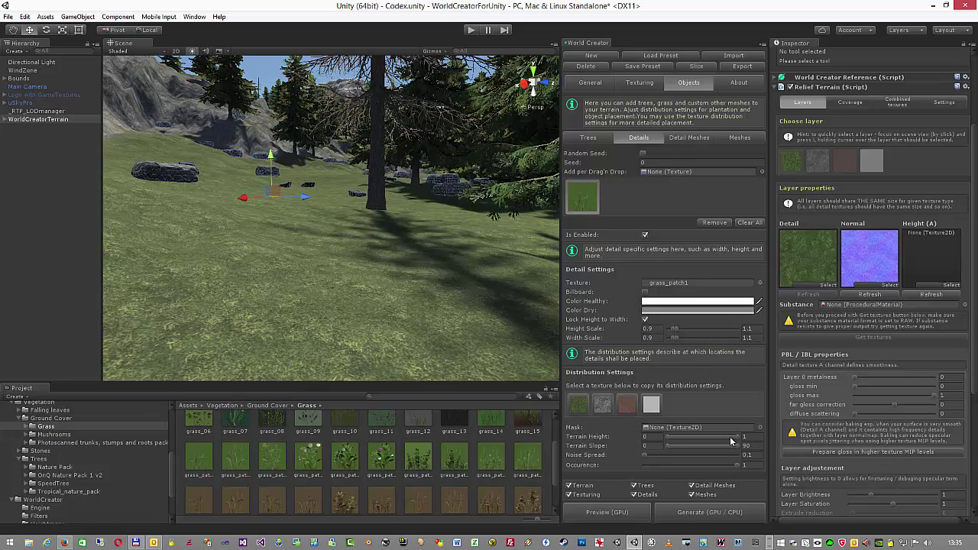
drag(737, 435, 666, 459)
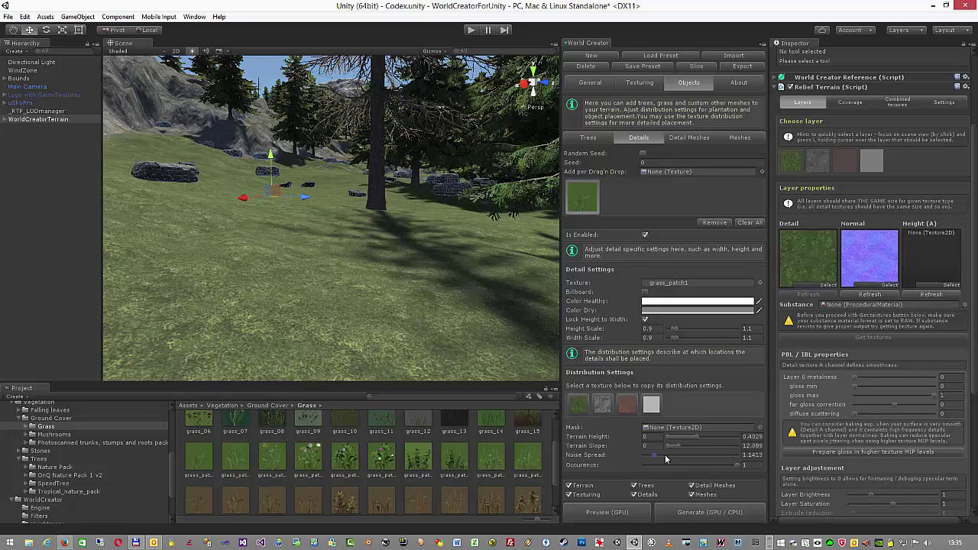
Generate the grass_patch1 grass, view it among the rocks, then zoom out over the landscape
click(722, 509)
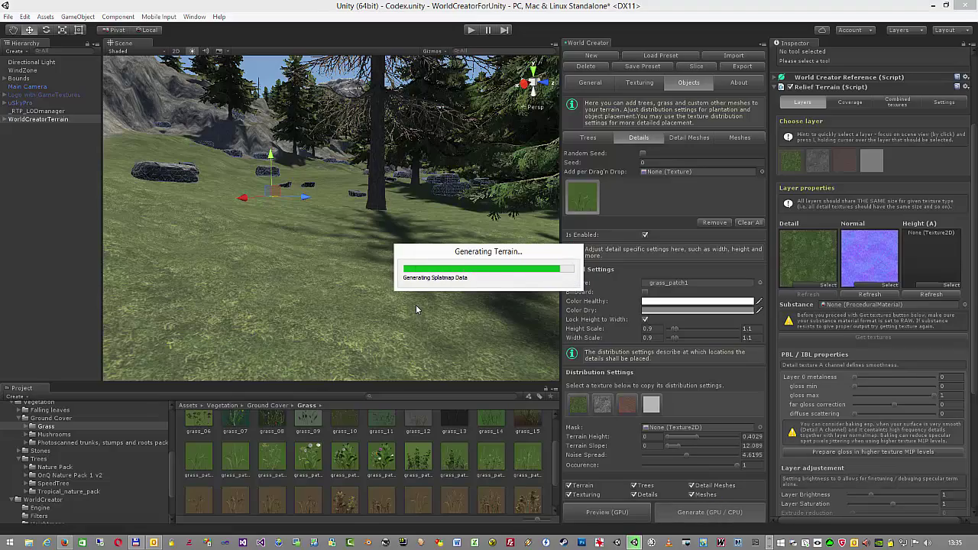
alt+drag(416, 305, 200, 264)
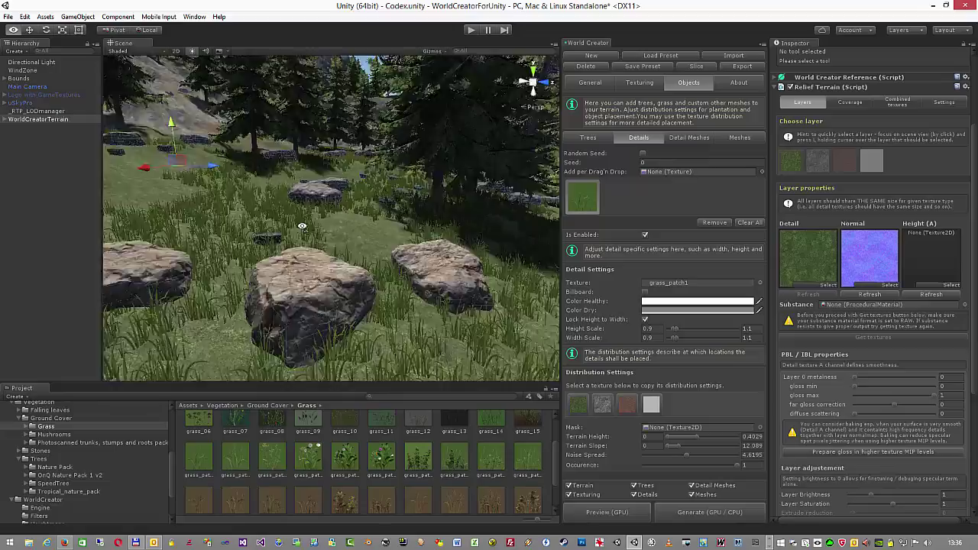
alt+drag(256, 205, 404, 339)
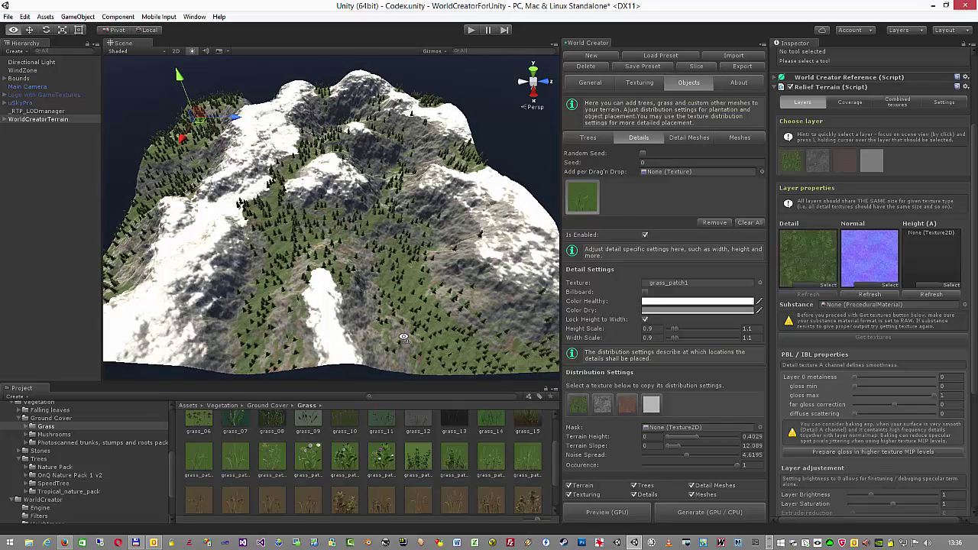